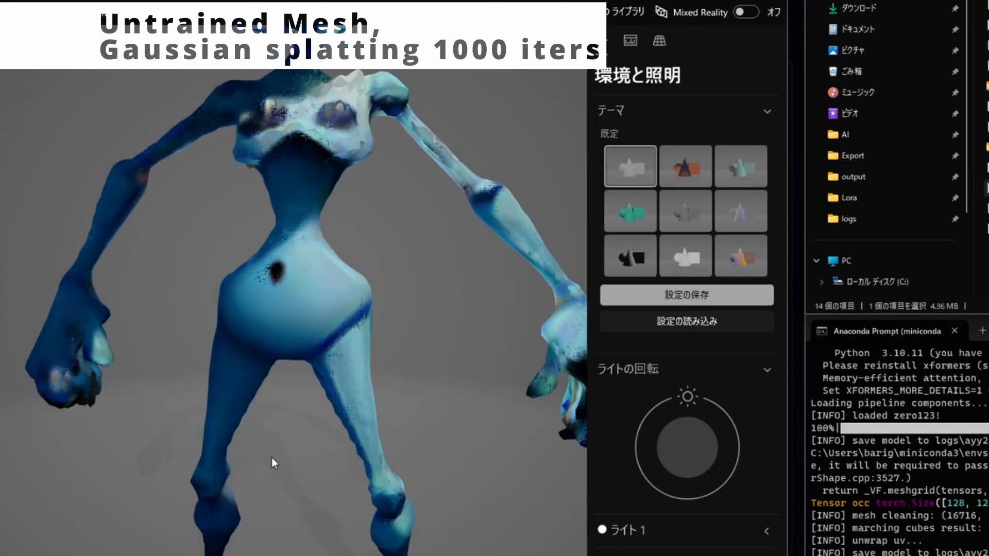
Examine the textured blue creature mesh from several angles and distances in the 3D viewer.
{"action": "left_click_drag", "start_coordinate": [273, 462], "coordinate": [254, 151]}
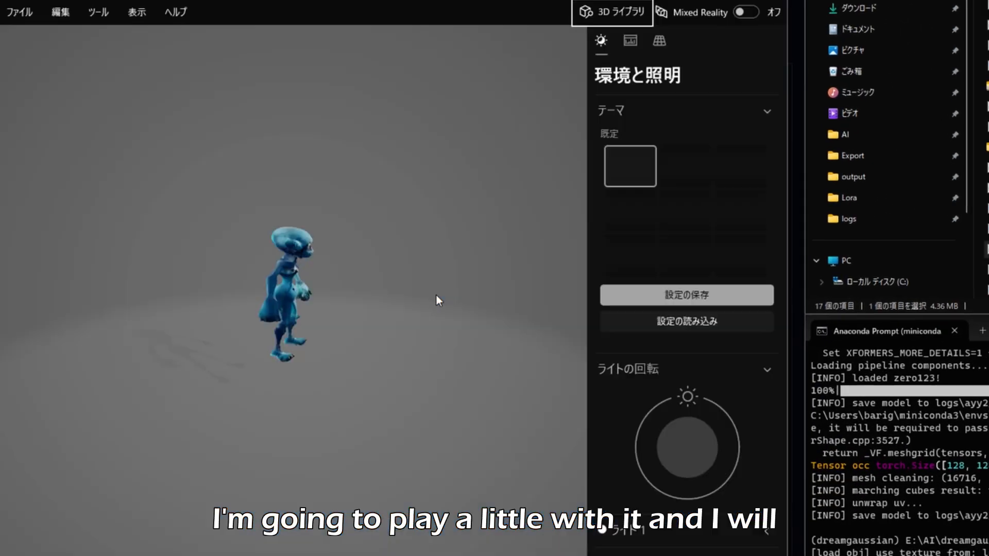
{"action": "mouse_move", "coordinate": [435, 294]}
{"action": "left_mouse_down"}
{"action": "mouse_move", "coordinate": [255, 239]}
{"action": "mouse_move", "coordinate": [348, 267]}
{"action": "mouse_move", "coordinate": [372, 236]}
{"action": "mouse_move", "coordinate": [388, 154]}
{"action": "mouse_move", "coordinate": [498, 296]}
{"action": "mouse_move", "coordinate": [287, 438]}
{"action": "mouse_move", "coordinate": [263, 258]}
{"action": "mouse_move", "coordinate": [311, 233]}
{"action": "mouse_move", "coordinate": [322, 150]}
{"action": "mouse_move", "coordinate": [291, 100]}
{"action": "mouse_move", "coordinate": [266, 177]}
{"action": "mouse_move", "coordinate": [331, 217]}
{"action": "left_mouse_up"}
{"action": "scroll", "coordinate": [331, 217], "scroll_direction": "down", "scroll_amount": 5}
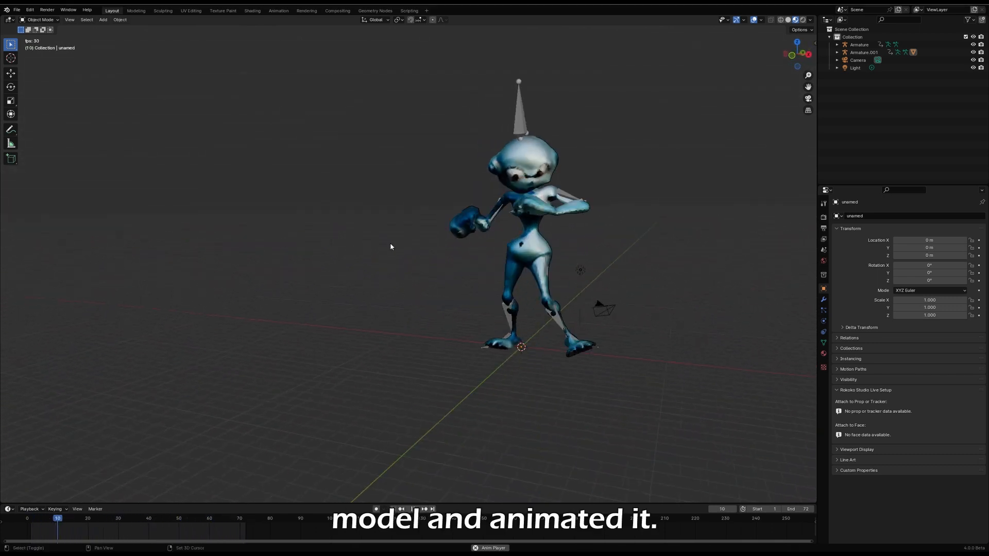
Switch to Blender, look through the scene camera and lock the camera to the view.
{"action": "key", "text": "KP_0"}
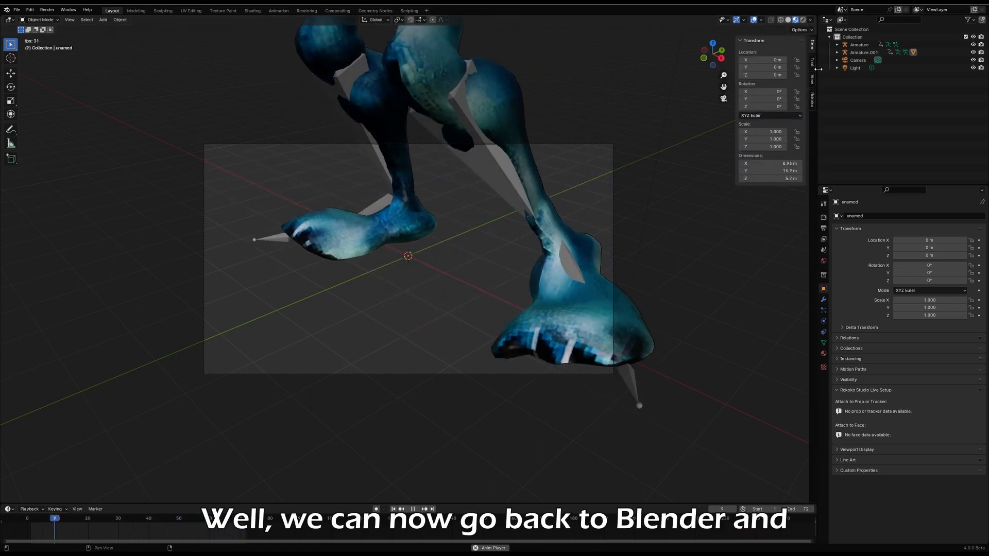
{"action": "left_click", "coordinate": [813, 81]}
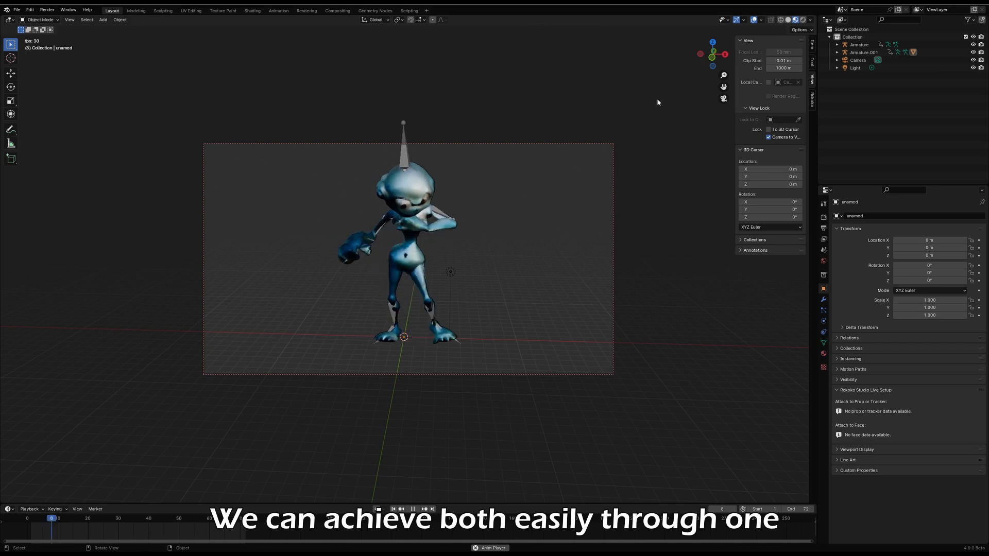
Open the Shading workspace and switch the shader editor from the object's material to the World nodes.
{"action": "left_click", "coordinate": [251, 11]}
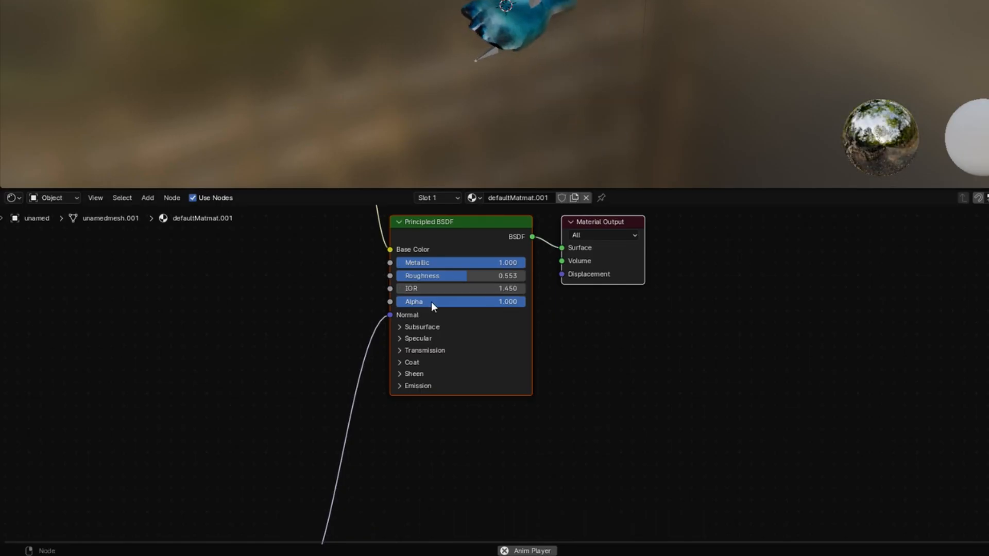
{"action": "left_click", "coordinate": [56, 198]}
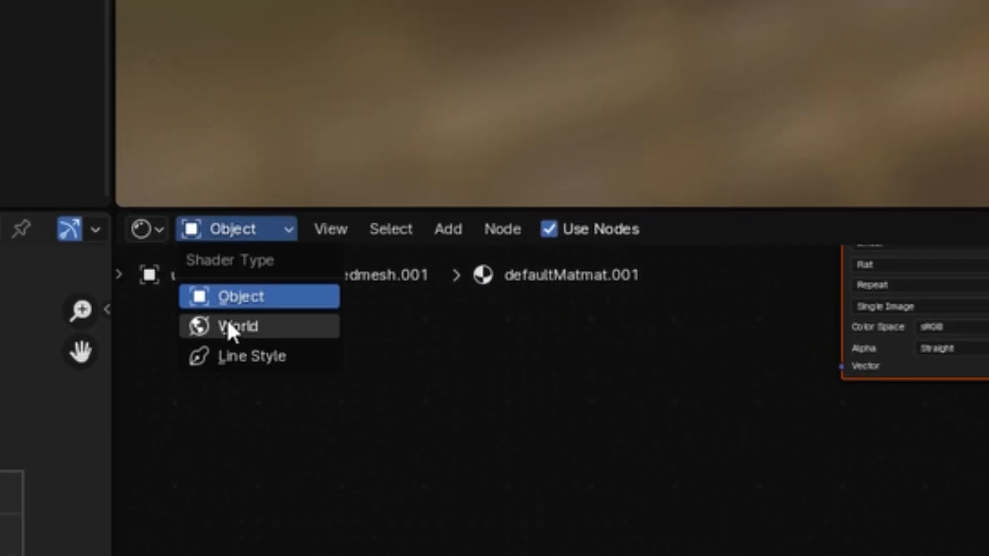
{"action": "left_click", "coordinate": [229, 326]}
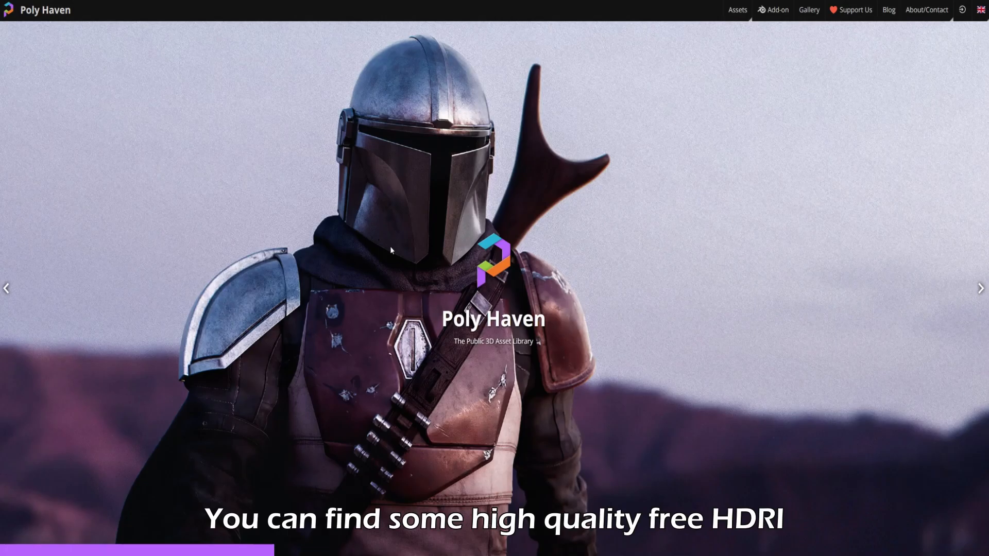
Browse the HDRI collection on Poly Haven and look over the web search results for "hdri for blender".
{"action": "scroll", "coordinate": [555, 237], "scroll_direction": "down", "scroll_amount": 5}
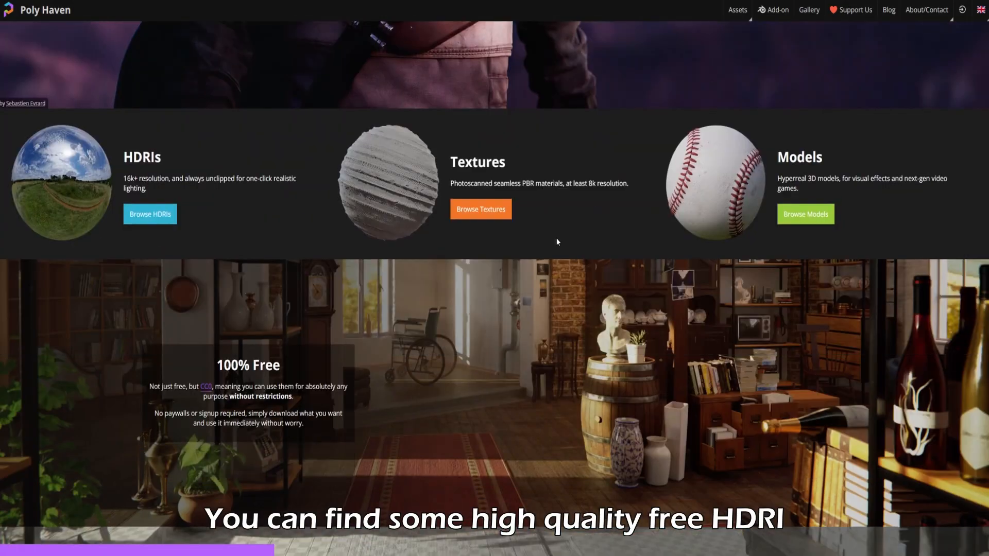
{"action": "left_click", "coordinate": [148, 215]}
{"action": "scroll", "coordinate": [276, 215], "scroll_direction": "down", "scroll_amount": 15}
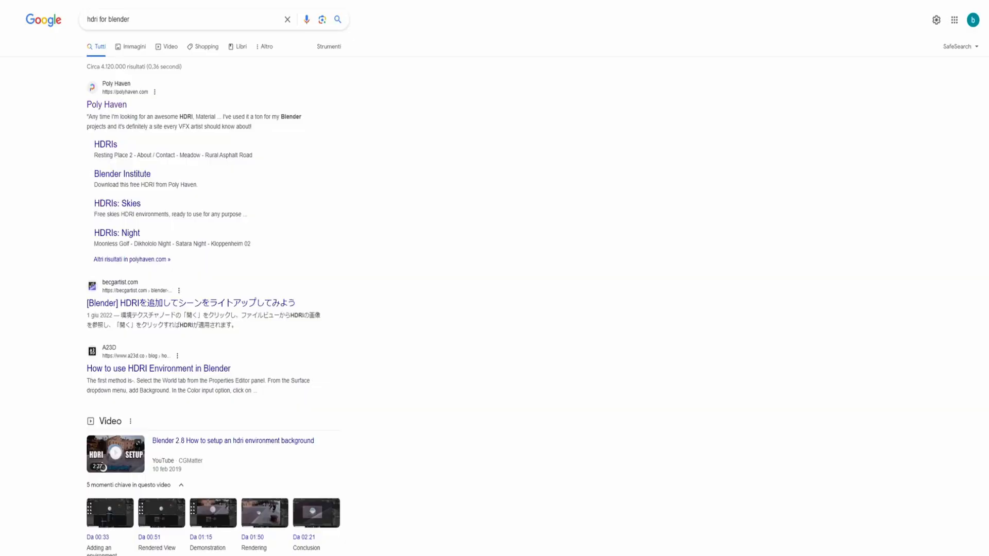
{"action": "scroll", "coordinate": [116, 177], "scroll_direction": "down", "scroll_amount": 1}
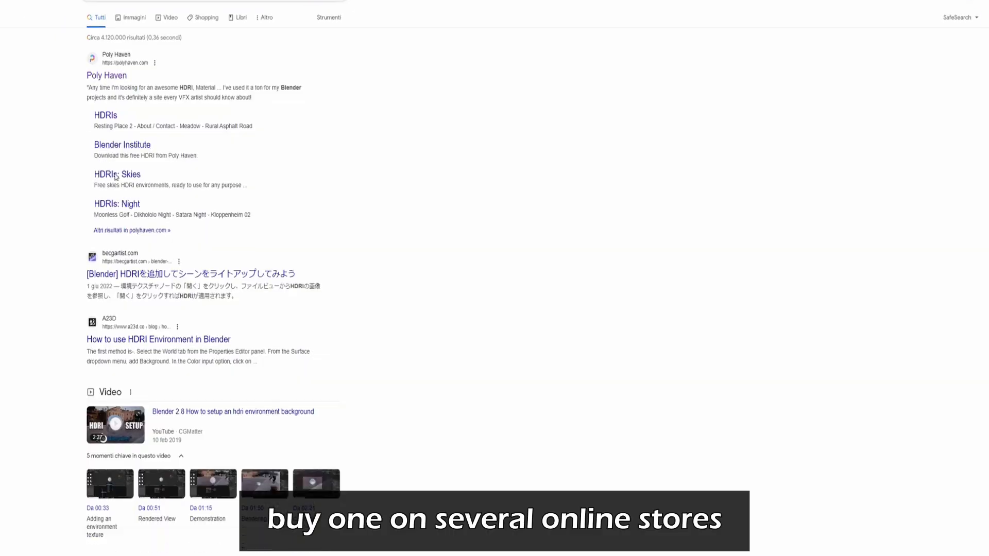
{"action": "scroll", "coordinate": [279, 215], "scroll_direction": "down", "scroll_amount": 12}
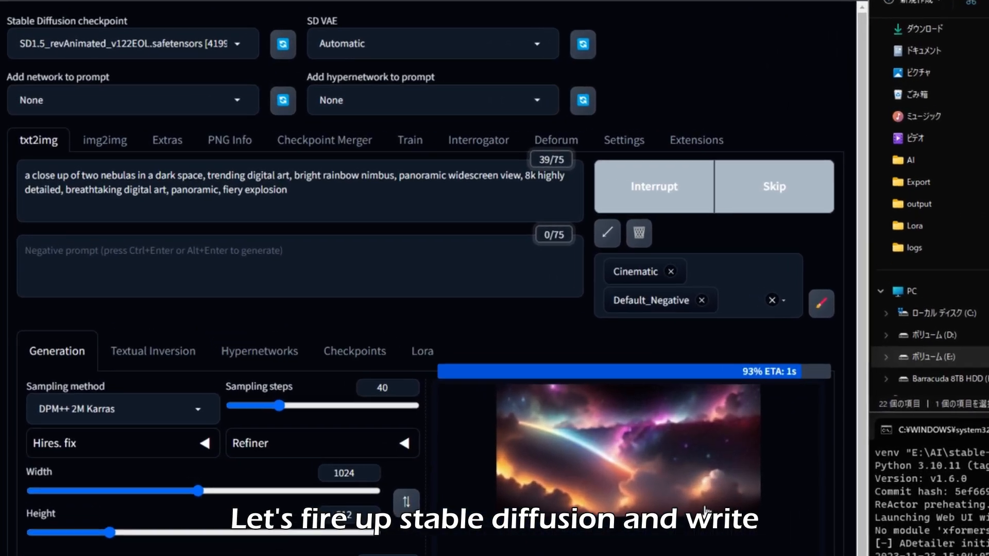
In Stable Diffusion, load the SDXL_dreamshaperXL10_alpha2Xl10 checkpoint, generate the 1024 x 512 nebula panorama and review the image.
{"action": "left_click", "coordinate": [557, 409]}
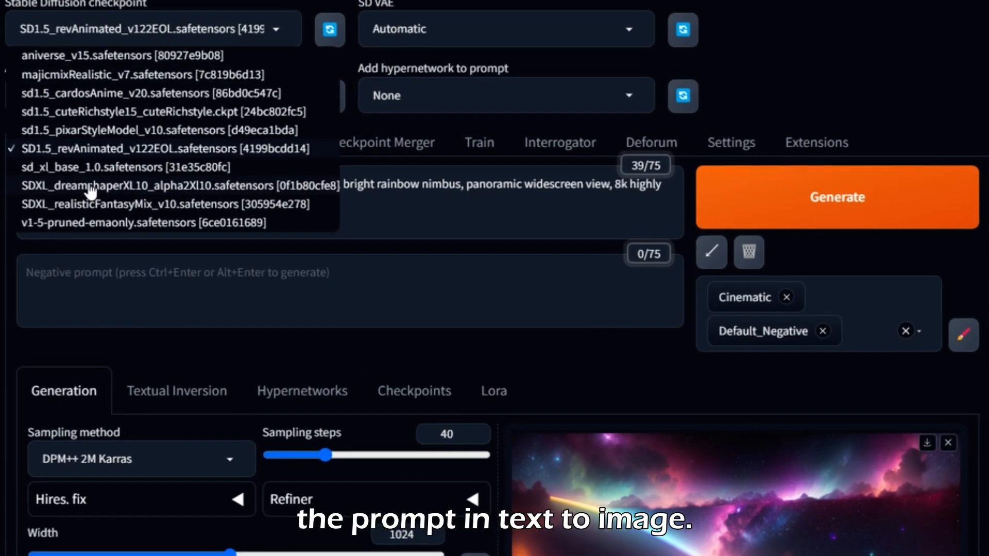
{"action": "left_click", "coordinate": [192, 186]}
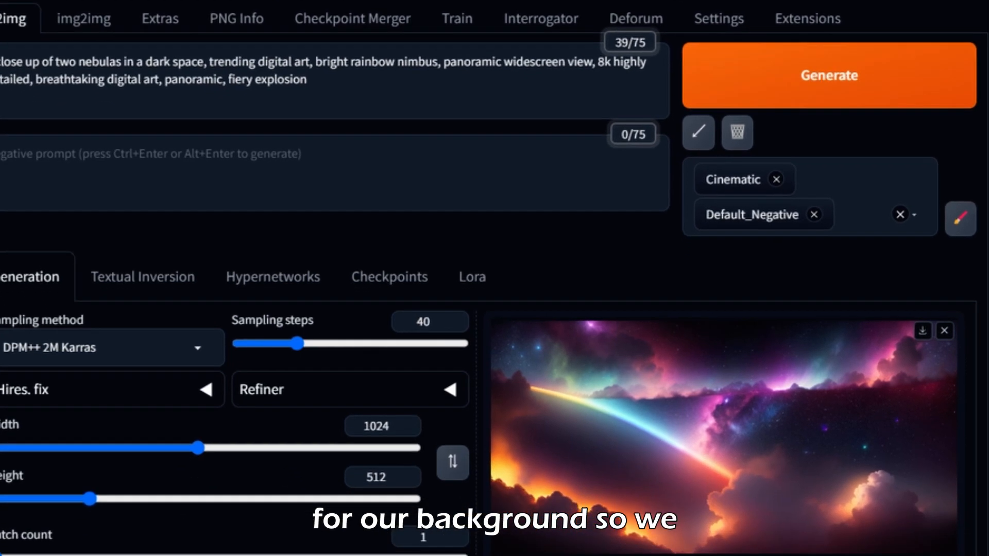
{"action": "left_click", "coordinate": [824, 124]}
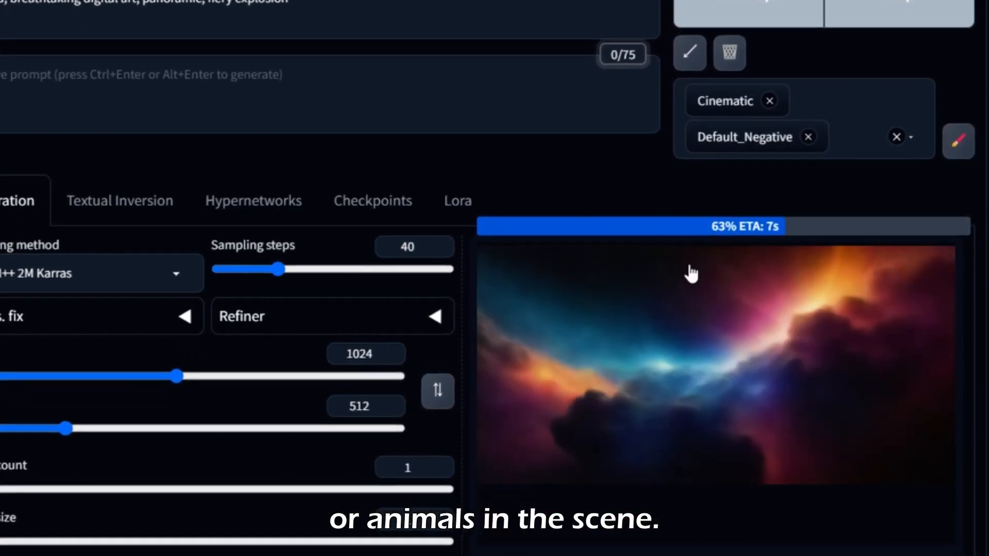
{"action": "left_click", "coordinate": [625, 359]}
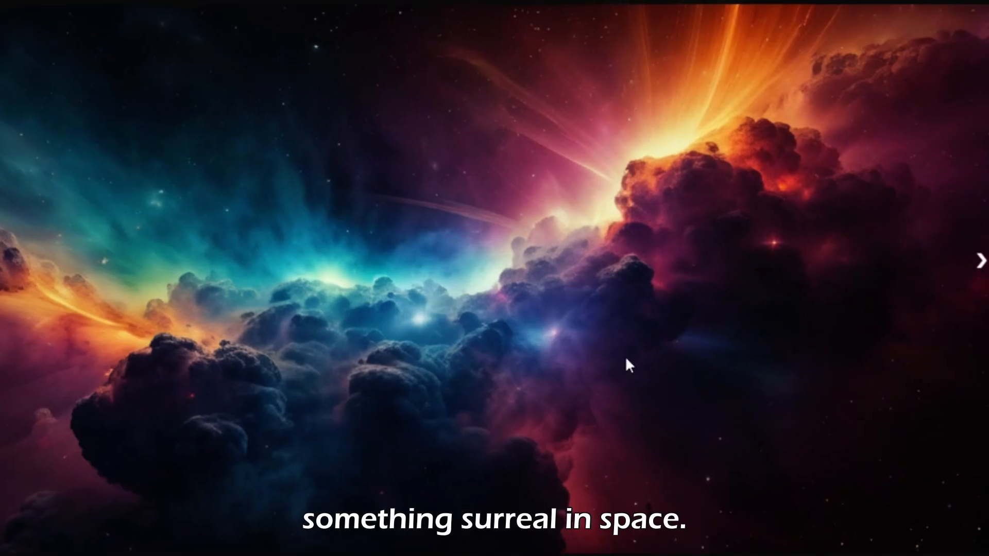
{"action": "left_click", "coordinate": [613, 396]}
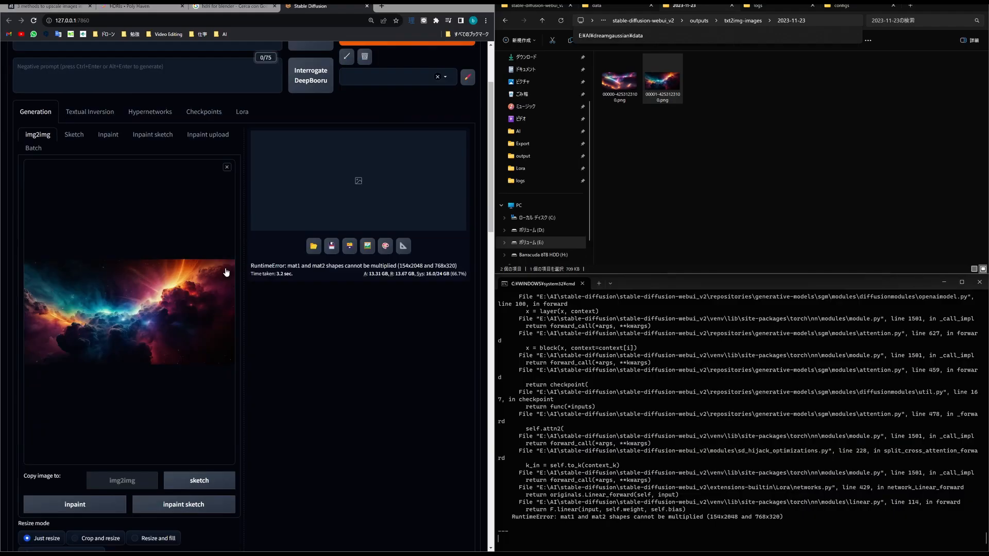
{"action": "scroll", "coordinate": [90, 329], "scroll_direction": "down", "scroll_amount": 3}
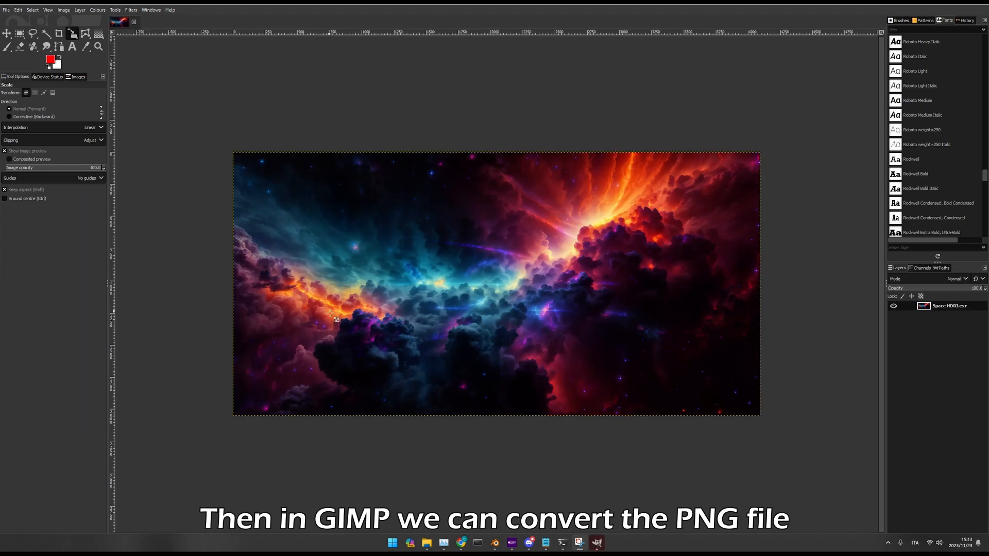
In GIMP, export the space image as Space HDRI.exr in the Moon folder, replacing the existing file.
{"action": "scroll", "coordinate": [511, 278], "scroll_direction": "up", "scroll_amount": 5, "text": "ctrl"}
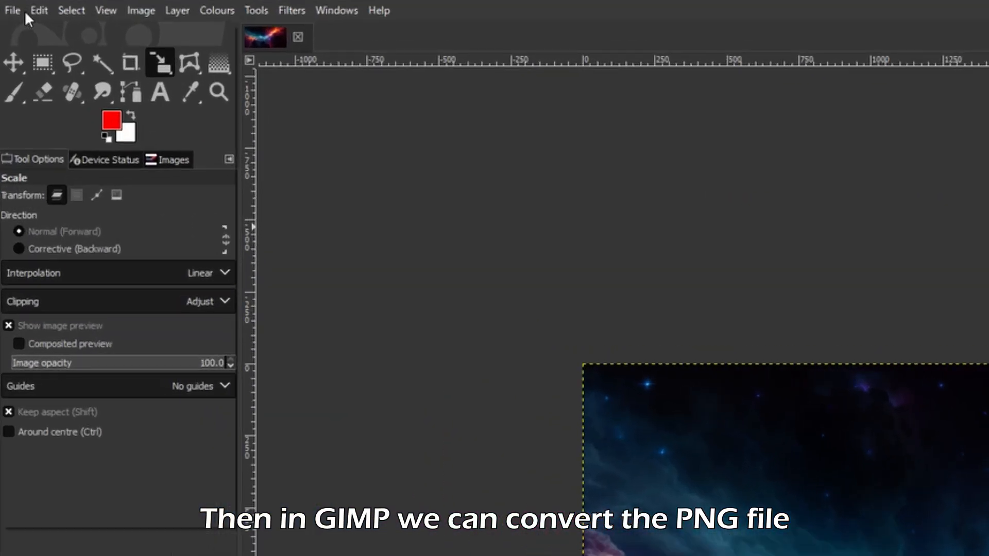
{"action": "left_click", "coordinate": [8, 9]}
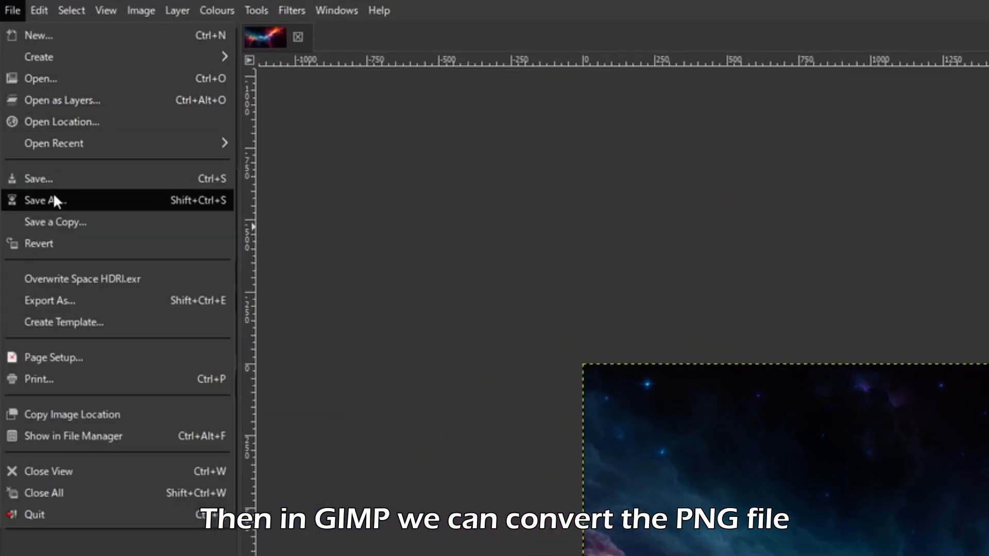
{"action": "left_click", "coordinate": [78, 301]}
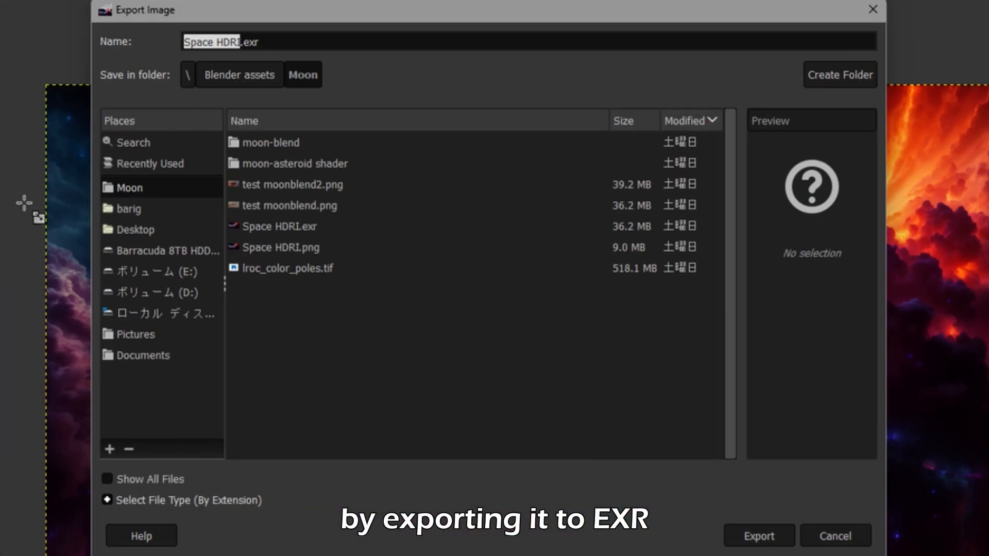
{"action": "left_click", "coordinate": [762, 534]}
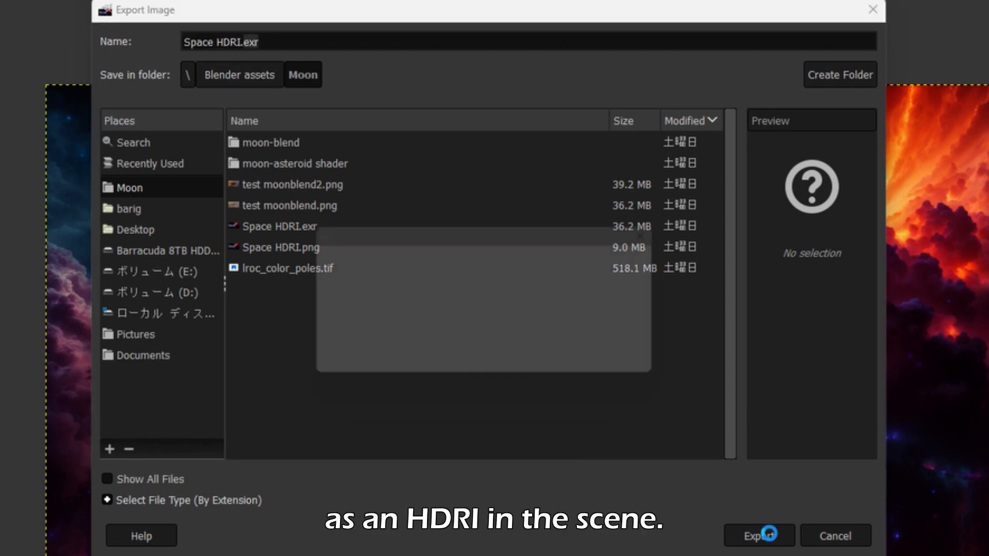
{"action": "left_click", "coordinate": [543, 361]}
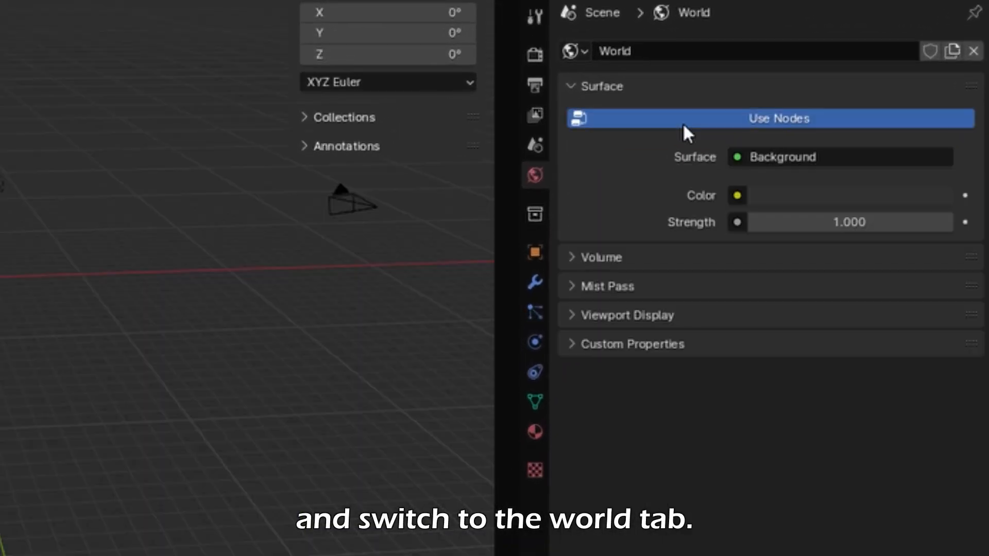
In Blender, keep the World surface as Background and feed its color from an Environment Texture node.
{"action": "left_click", "coordinate": [741, 157]}
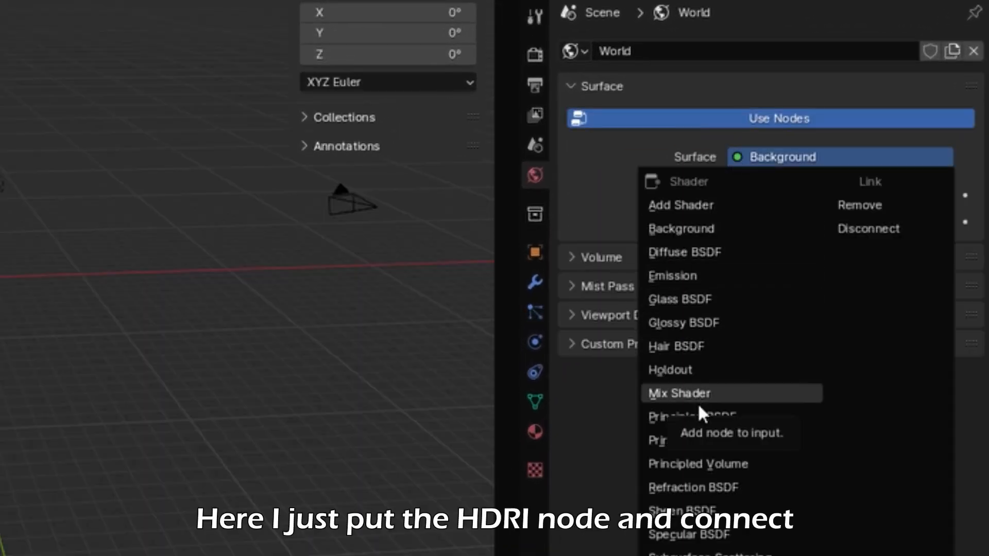
{"action": "left_click", "coordinate": [698, 232]}
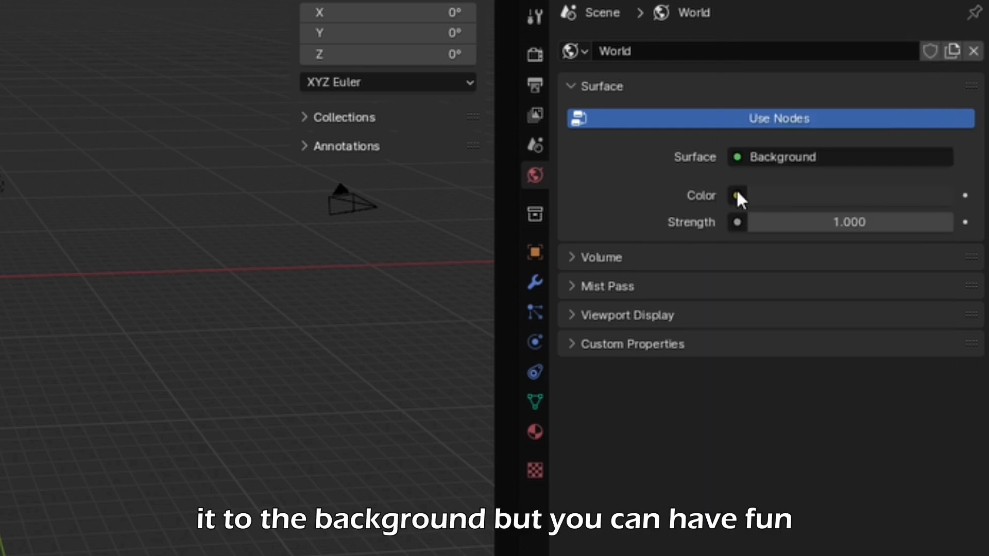
{"action": "left_click", "coordinate": [737, 196]}
{"action": "left_click", "coordinate": [293, 286]}
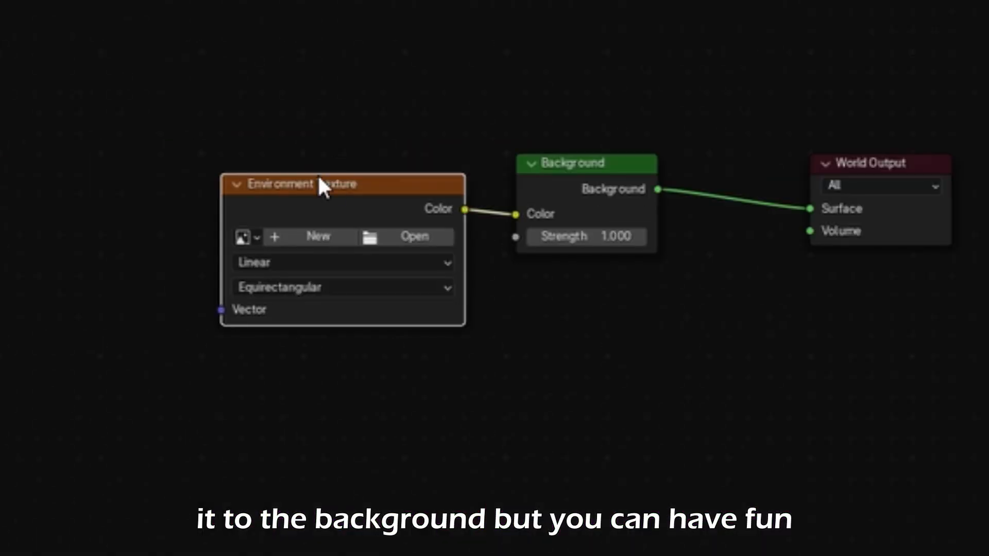
{"action": "left_click_drag", "start_coordinate": [322, 188], "coordinate": [294, 93]}
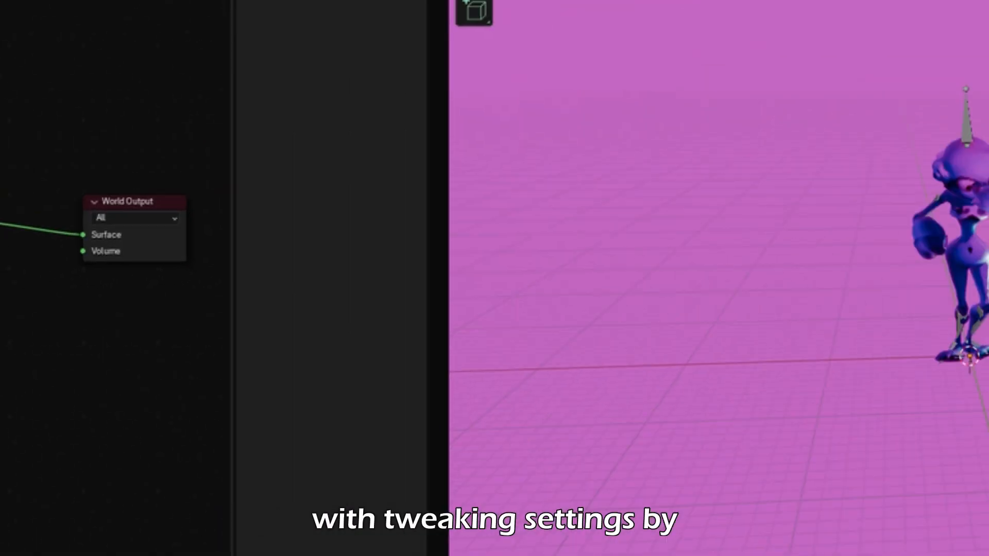
Load Space HDRI.exr from the Moon folder into the world's Environment Texture node.
{"action": "left_click", "coordinate": [384, 154]}
{"action": "left_click", "coordinate": [82, 424]}
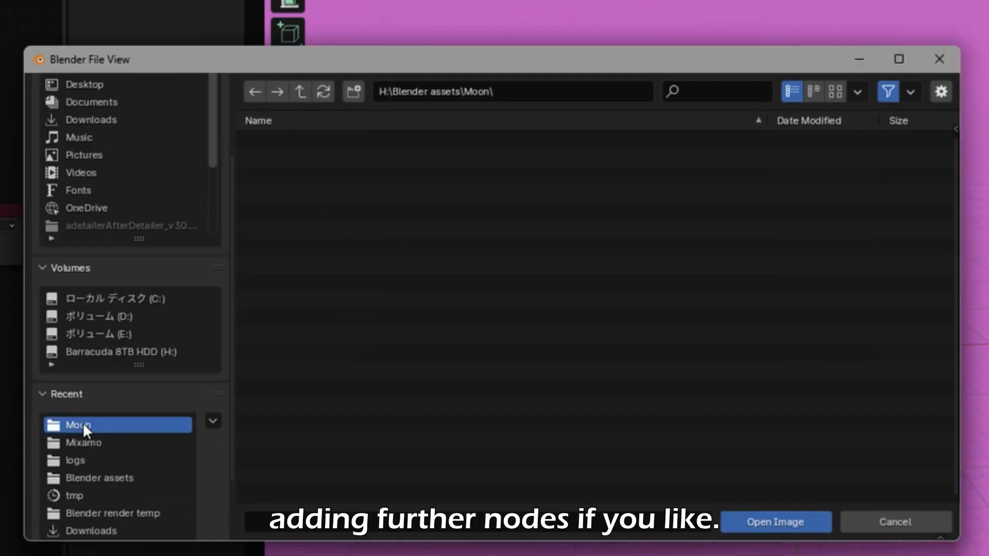
{"action": "double_click", "coordinate": [301, 230]}
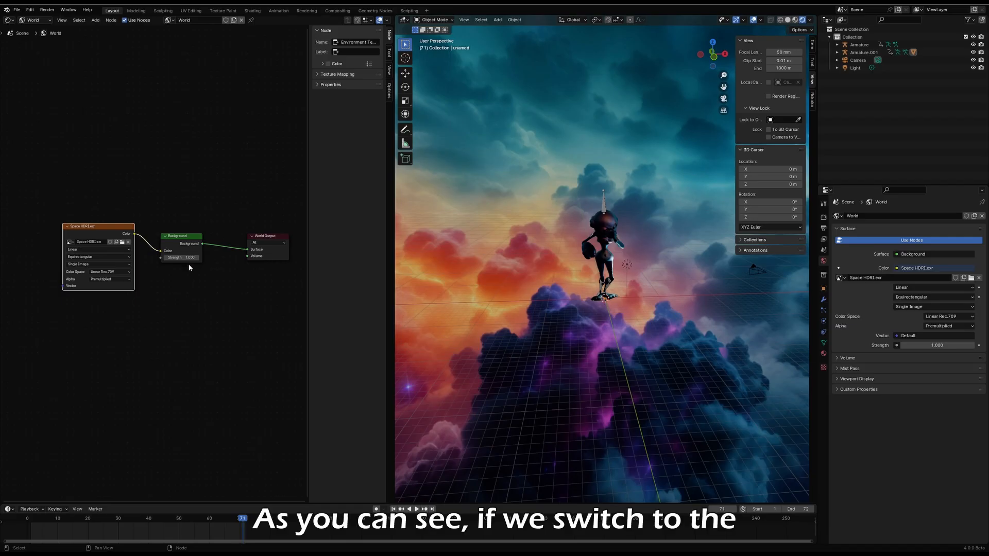
Check the space backdrop around the character, look through the camera and lock the camera to the view.
{"action": "middle_click_drag", "start_coordinate": [539, 251], "coordinate": [631, 278]}
{"action": "scroll", "coordinate": [553, 251], "scroll_direction": "up", "scroll_amount": 6}
{"action": "scroll", "coordinate": [553, 251], "scroll_direction": "down", "scroll_amount": 6}
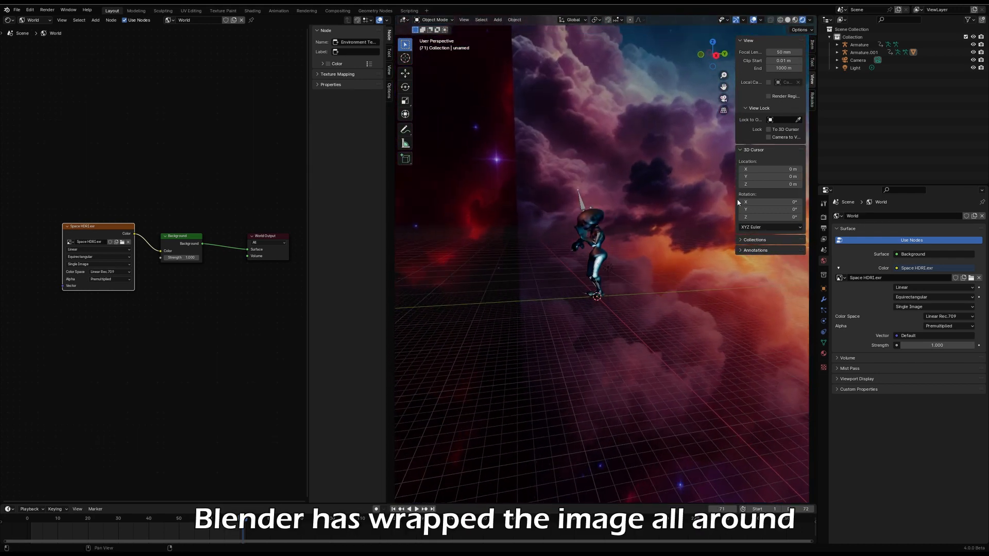
{"action": "middle_click_drag", "start_coordinate": [520, 93], "coordinate": [519, 100]}
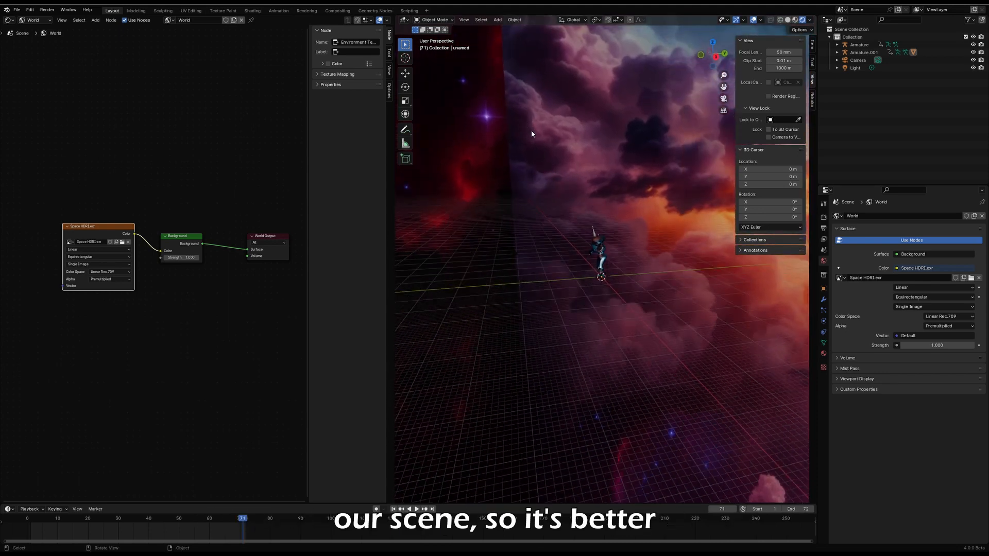
{"action": "middle_click_drag", "start_coordinate": [601, 230], "coordinate": [663, 236]}
{"action": "key", "text": "KP_0"}
{"action": "left_click", "coordinate": [768, 137]}
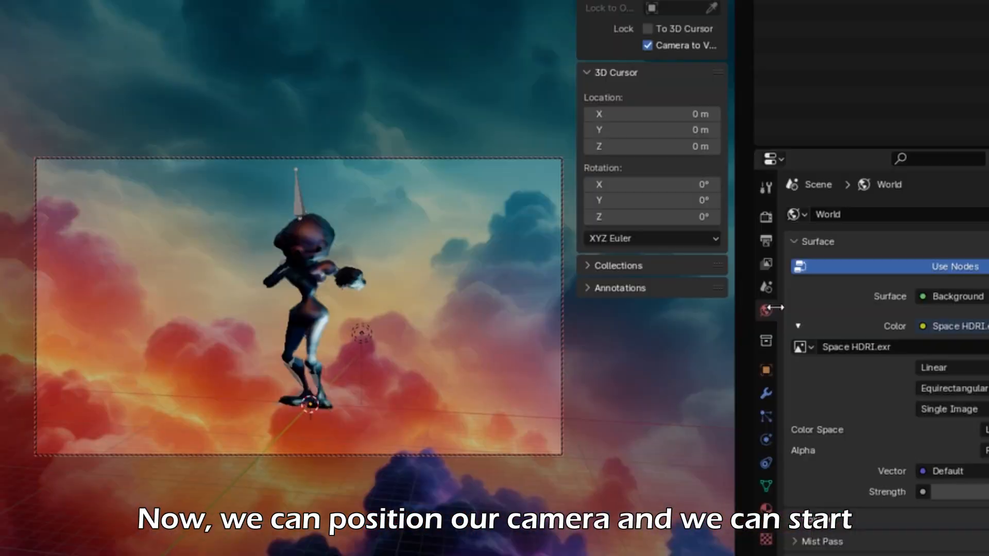
Set the render output resolution to 720 x 720 px.
{"action": "left_click", "coordinate": [841, 286]}
{"action": "left_click", "coordinate": [814, 114]}
{"action": "type", "text": "7"}
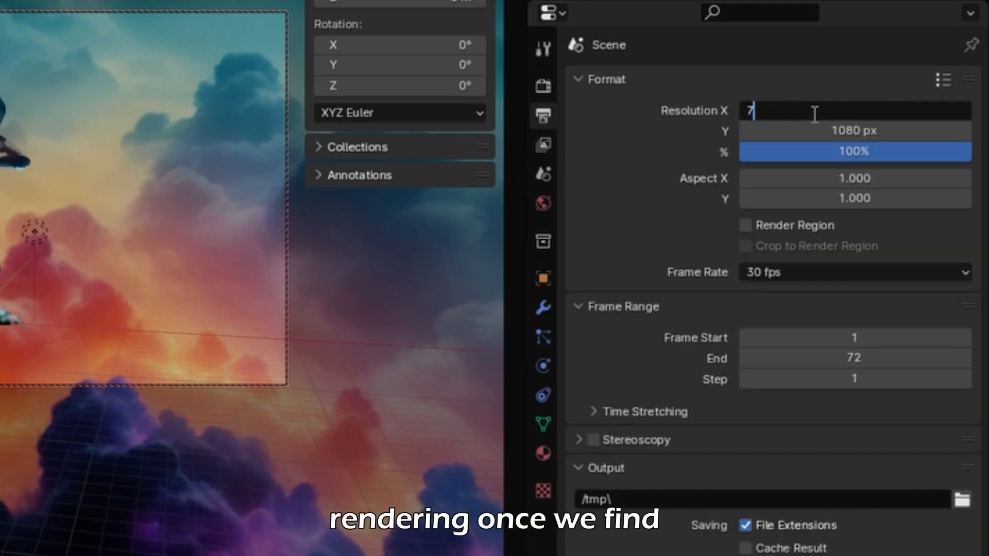
{"action": "type", "text": "20"}
{"action": "key", "text": "Tab"}
{"action": "type", "text": "720"}
{"action": "key", "text": "Return"}
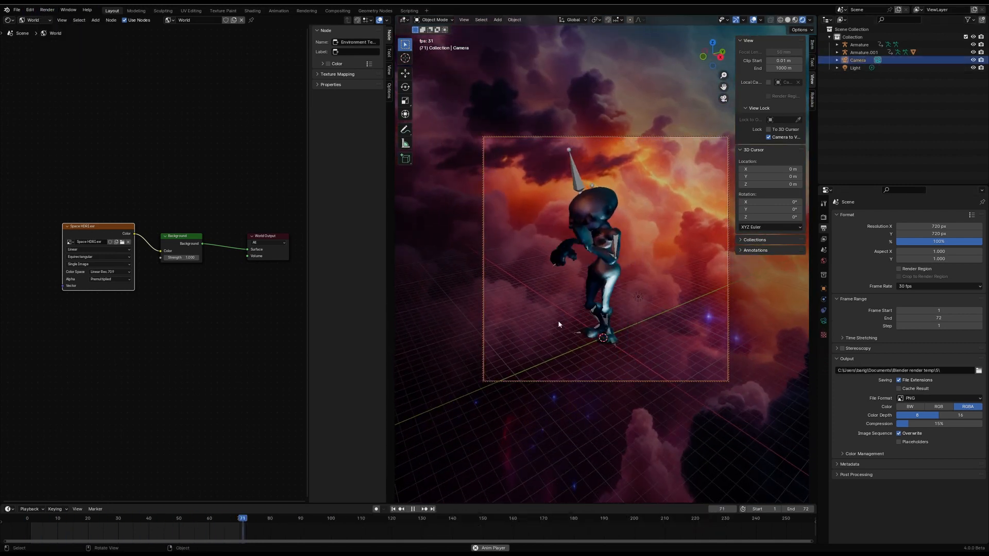
{"action": "left_click", "coordinate": [497, 337]}
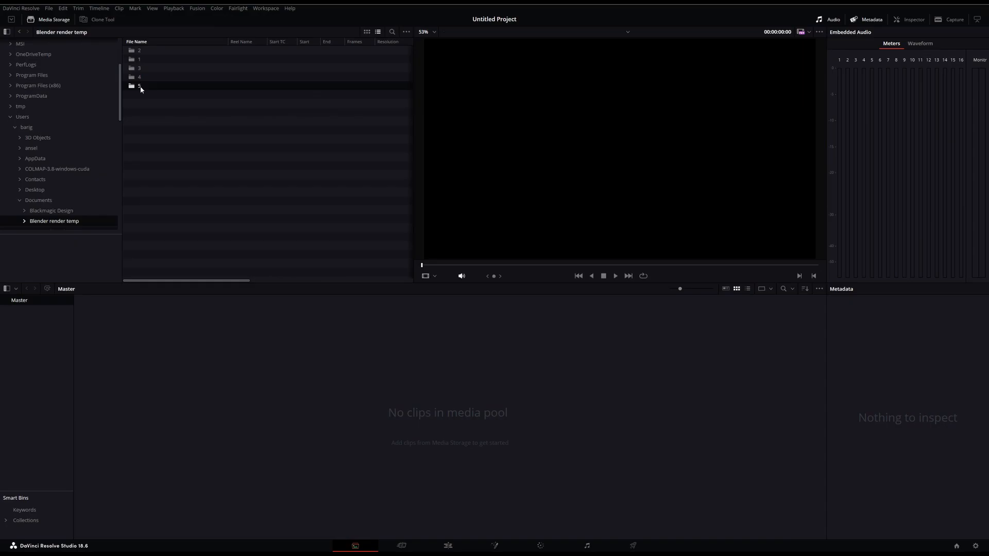
In DaVinci Resolve, import the rendered sequence [0001-0072].png from folder 5 of Blender render temp into the media pool.
{"action": "left_click_drag", "start_coordinate": [170, 51], "coordinate": [227, 369]}
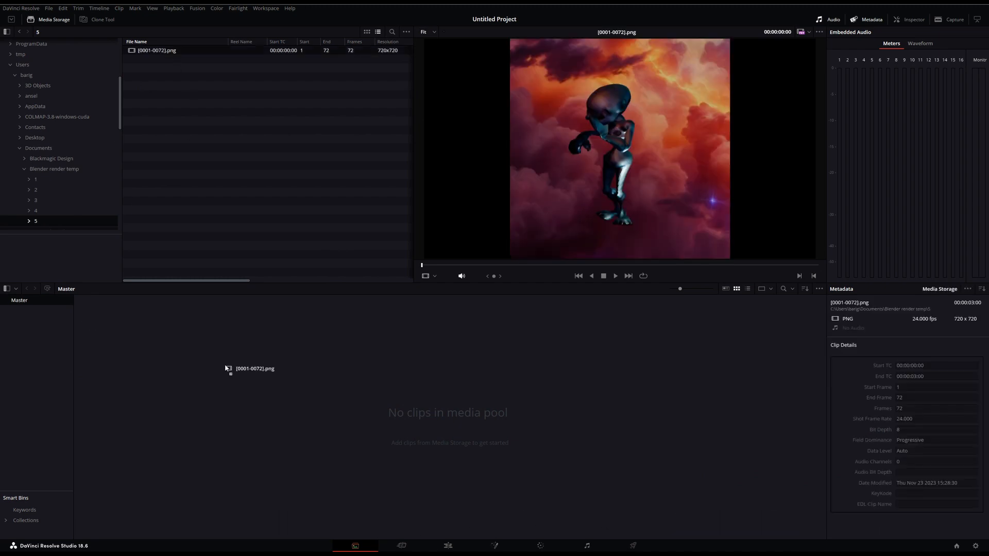
Place the [0001-0072].png sequence on a new timeline and move on from the Cut page.
{"action": "left_click", "coordinate": [412, 549]}
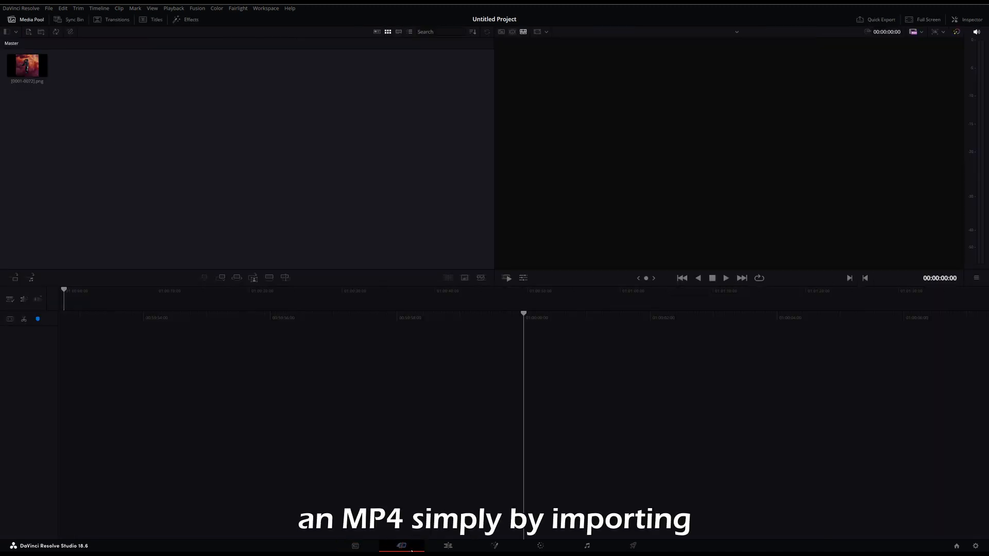
{"action": "left_click_drag", "start_coordinate": [177, 323], "coordinate": [96, 383]}
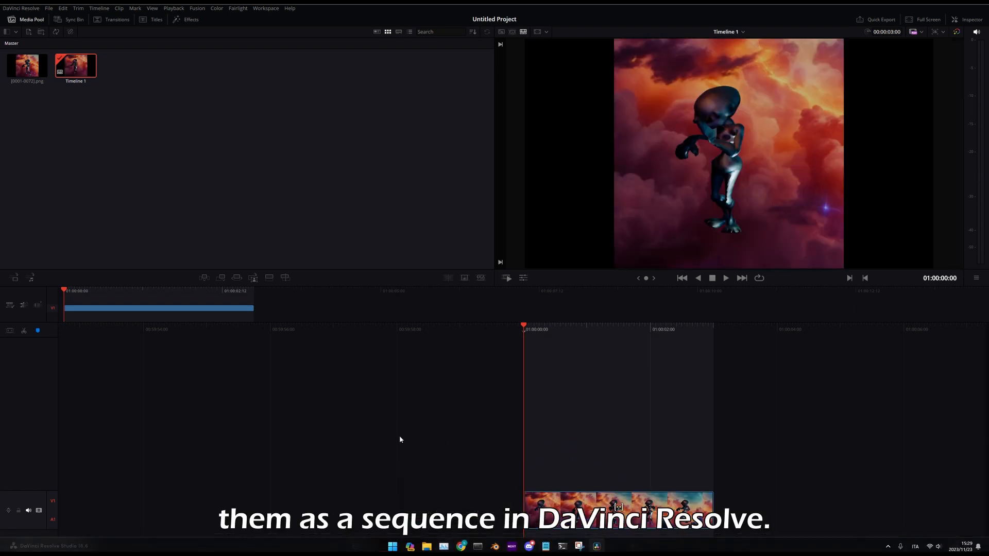
{"action": "left_click", "coordinate": [451, 546]}
Open the project settings and choose the export preset and video format in the delivery settings.
{"action": "left_click", "coordinate": [49, 9]}
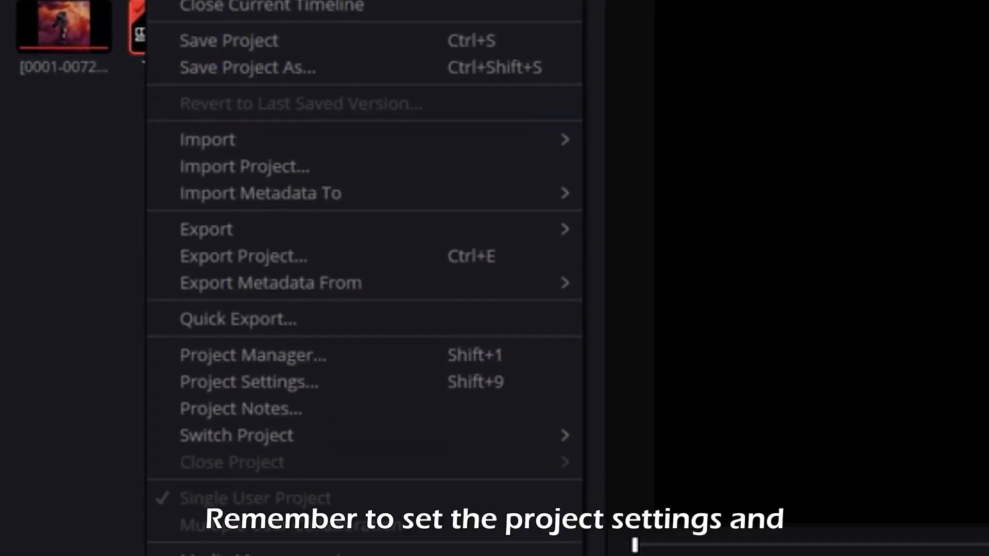
{"action": "left_click", "coordinate": [74, 169]}
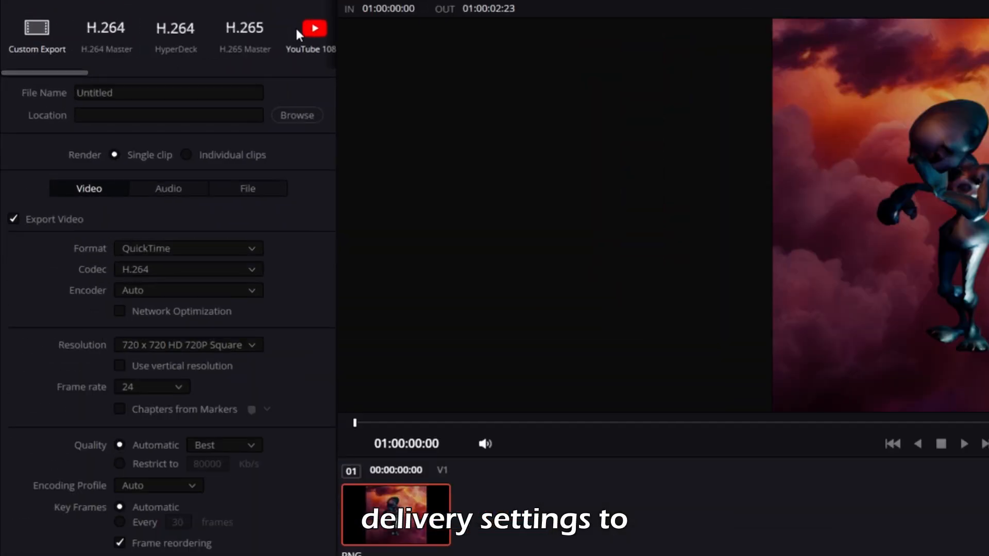
{"action": "left_click", "coordinate": [313, 31]}
{"action": "left_click", "coordinate": [155, 251]}
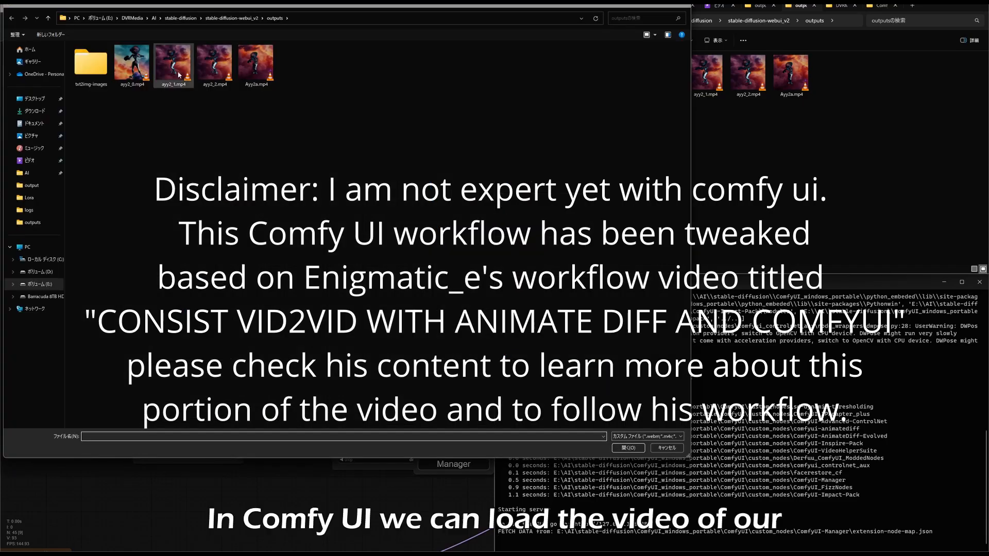
In ComfyUI, load the rendered alien video ayy2_1.mp4 from the outputs folder into the workflow.
{"action": "left_click", "coordinate": [627, 448]}
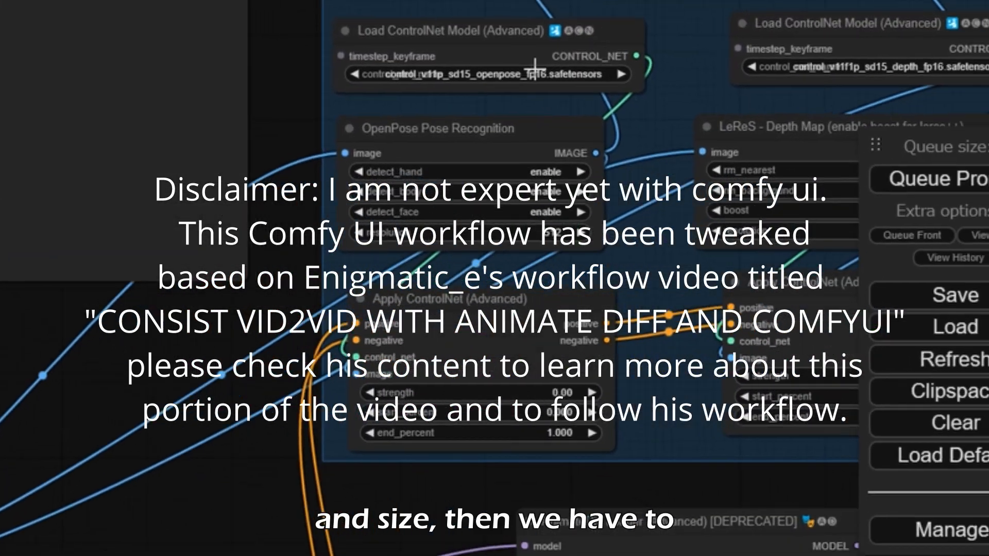
Examine the OpenPose, LeReS depth map and HED Lines ControlNet nodes and their strength settings.
{"action": "scroll", "coordinate": [495, 51], "scroll_direction": "up", "scroll_amount": 3}
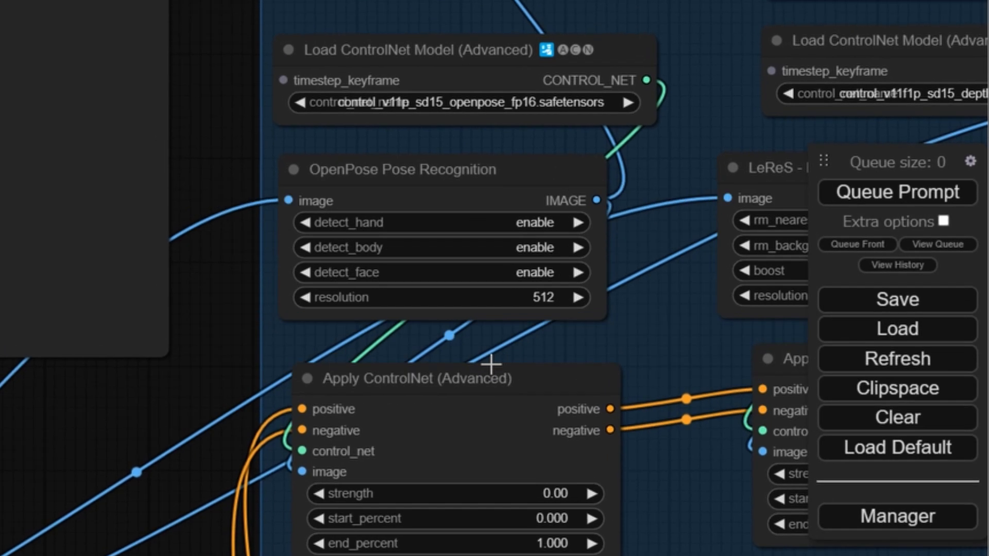
{"action": "left_click_drag", "start_coordinate": [672, 273], "coordinate": [247, 235]}
{"action": "scroll", "coordinate": [464, 257], "scroll_direction": "down", "scroll_amount": 1}
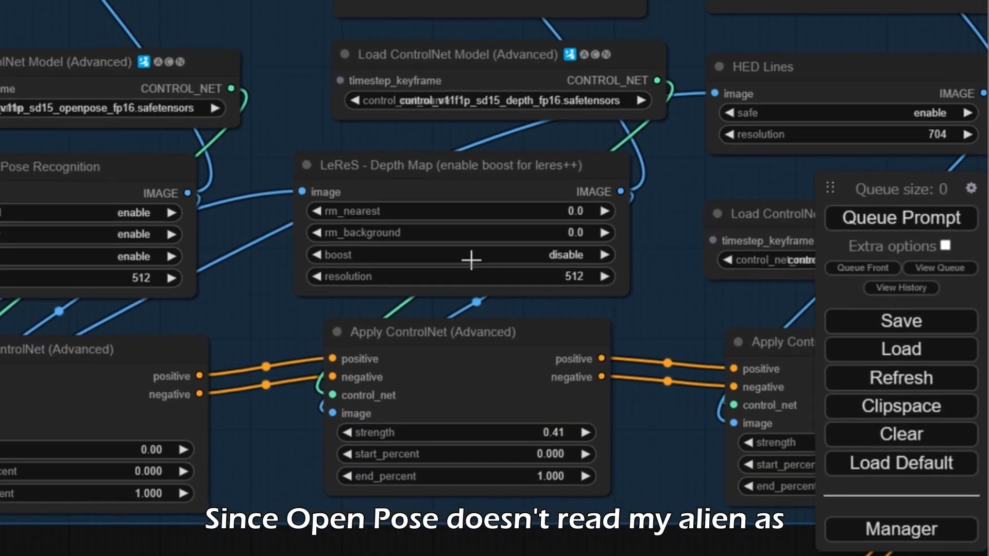
{"action": "scroll", "coordinate": [835, 85], "scroll_direction": "down", "scroll_amount": 2}
{"action": "left_click_drag", "start_coordinate": [836, 85], "coordinate": [684, 71]}
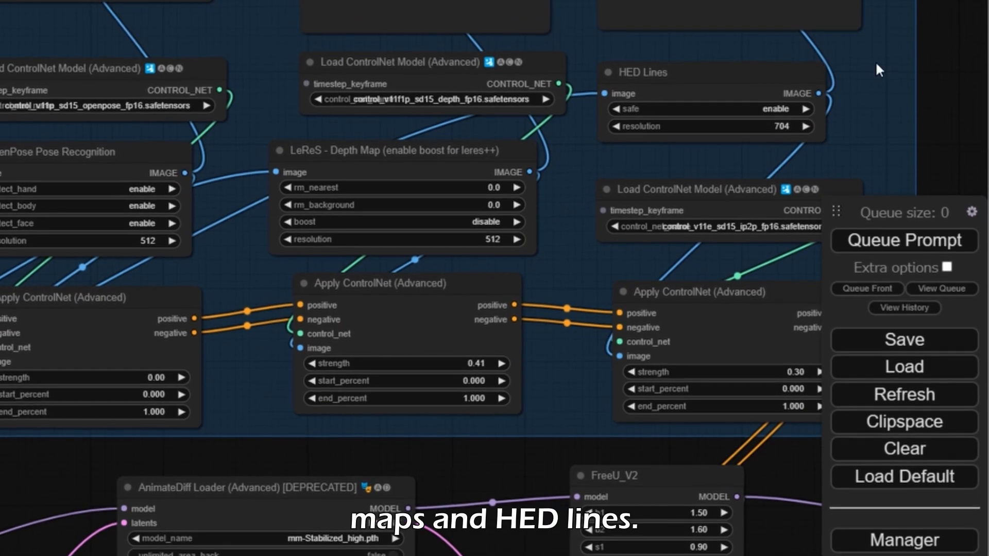
{"action": "left_click_drag", "start_coordinate": [292, 427], "coordinate": [328, 395]}
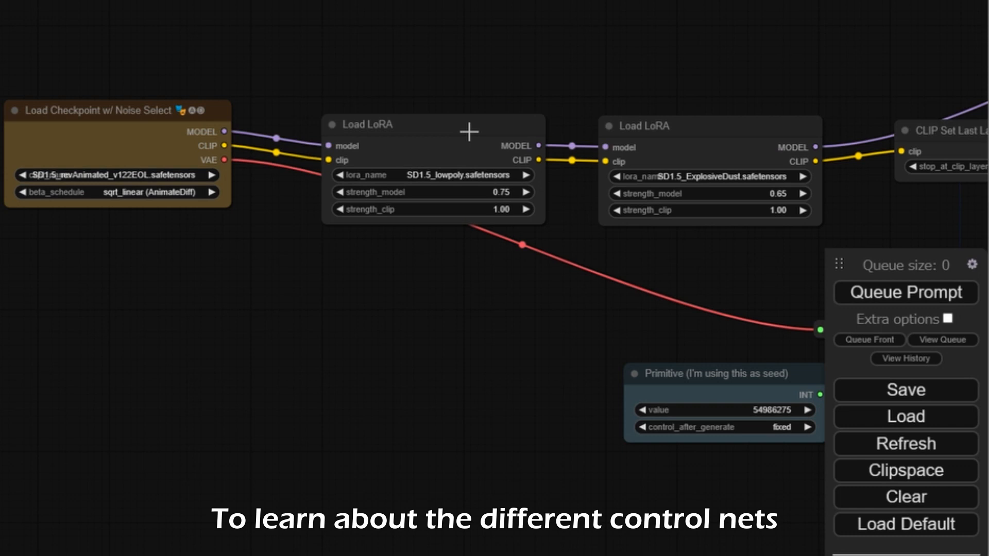
Review the Load LoRA nodes, the CLIP Set Last Layer node and the positive and negative prompts.
{"action": "left_click_drag", "start_coordinate": [734, 108], "coordinate": [412, 203]}
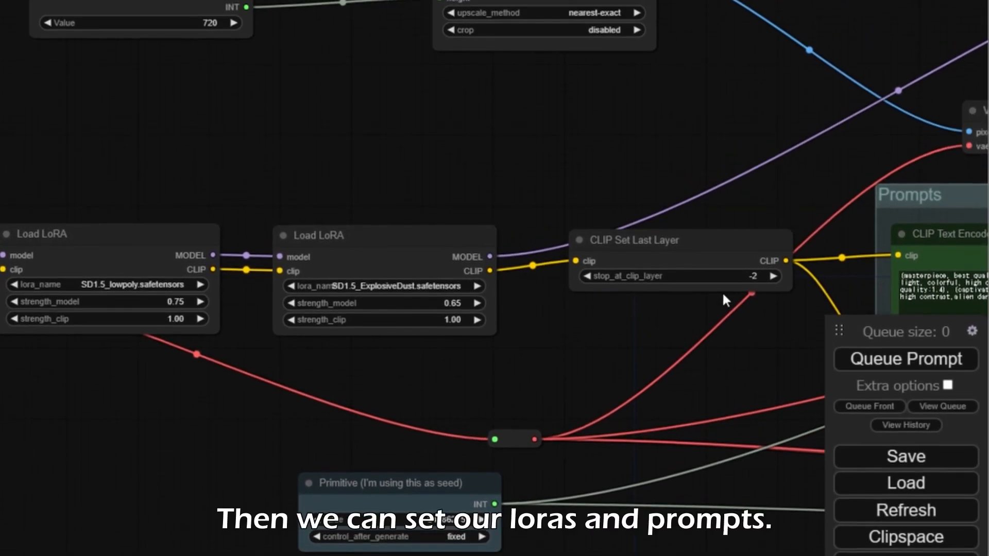
{"action": "left_click_drag", "start_coordinate": [794, 315], "coordinate": [472, 302]}
{"action": "scroll", "coordinate": [751, 242], "scroll_direction": "up", "scroll_amount": 1}
{"action": "scroll", "coordinate": [751, 296], "scroll_direction": "up", "scroll_amount": 3}
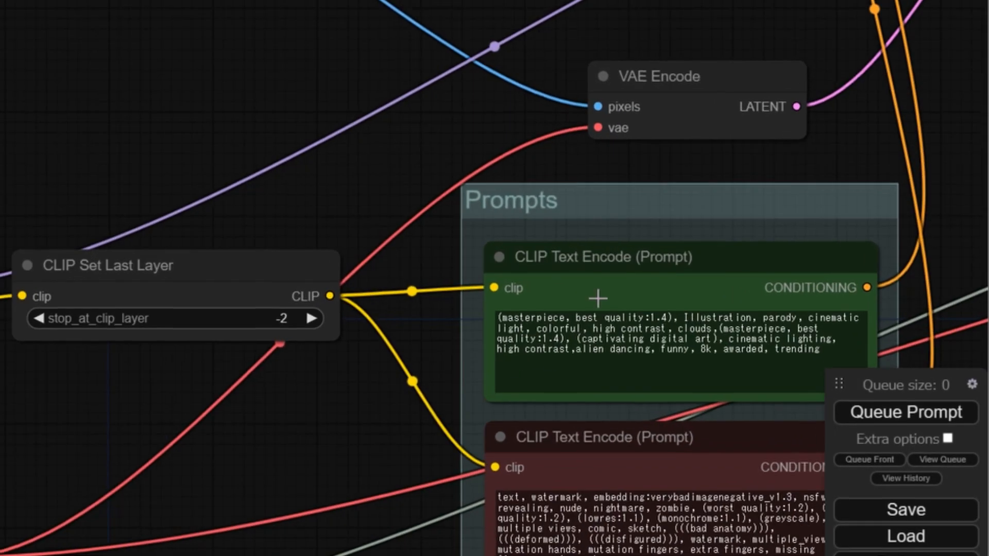
{"action": "left_click", "coordinate": [600, 345]}
{"action": "left_click_drag", "start_coordinate": [927, 319], "coordinate": [732, 307]}
{"action": "scroll", "coordinate": [853, 386], "scroll_direction": "down", "scroll_amount": 4}
Inspect the AnimateDiff Loader, FreeU_V2 and KSampler nodes and their settings.
{"action": "left_click_drag", "start_coordinate": [852, 386], "coordinate": [408, 72]}
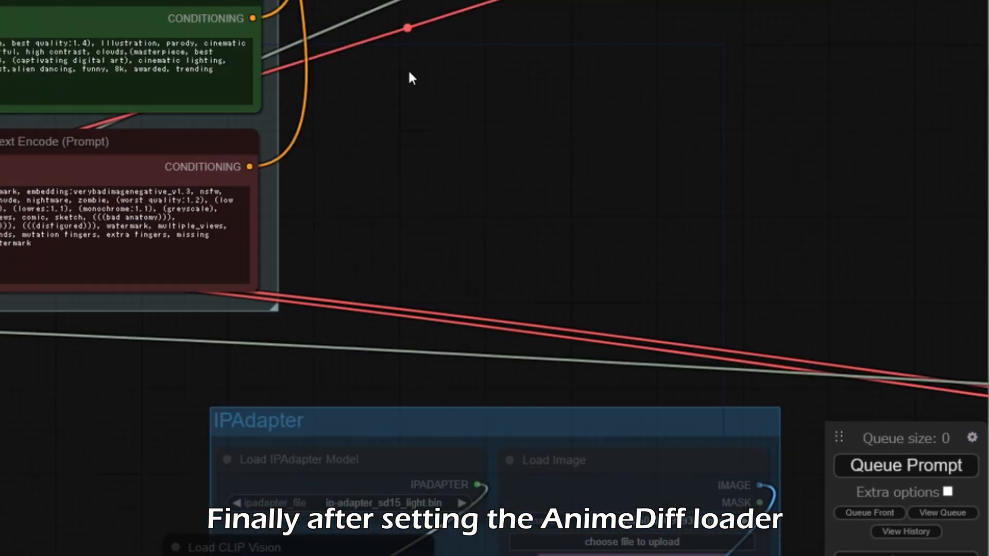
{"action": "left_click_drag", "start_coordinate": [501, 101], "coordinate": [252, 450]}
{"action": "left_click_drag", "start_coordinate": [528, 373], "coordinate": [390, 496]}
{"action": "scroll", "coordinate": [389, 496], "scroll_direction": "down", "scroll_amount": 1}
{"action": "scroll", "coordinate": [319, 249], "scroll_direction": "up", "scroll_amount": 4}
{"action": "scroll", "coordinate": [319, 249], "scroll_direction": "up", "scroll_amount": 1}
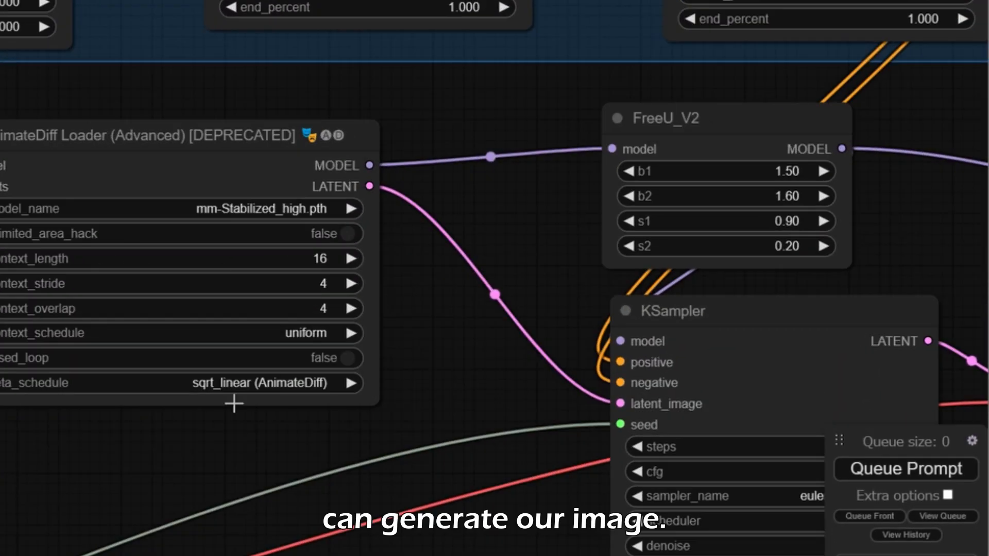
{"action": "scroll", "coordinate": [698, 469], "scroll_direction": "down", "scroll_amount": 5}
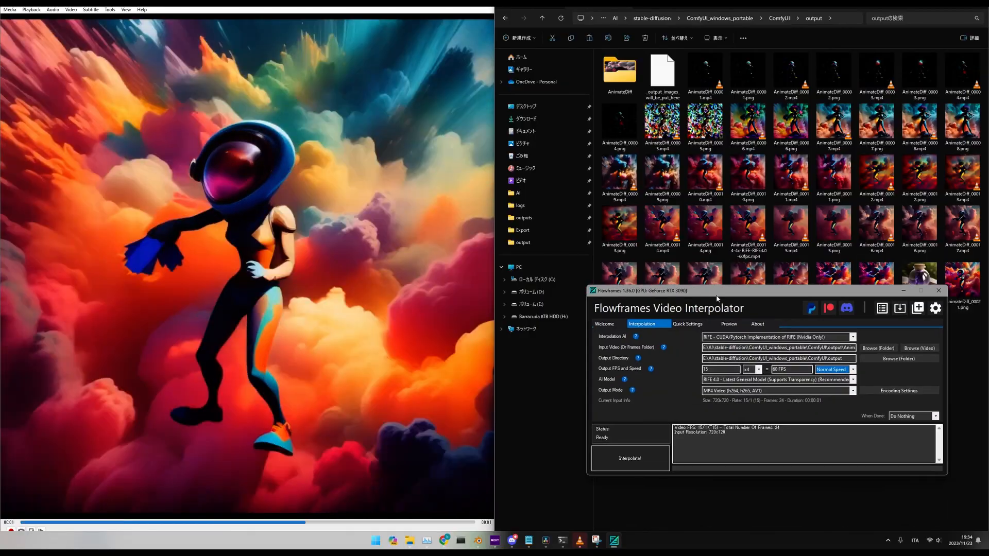
In Flowframes, start interpolating the 15 fps AnimateDiff video x4 to 60 FPS with RIFE at normal speed.
{"action": "left_click", "coordinate": [642, 461]}
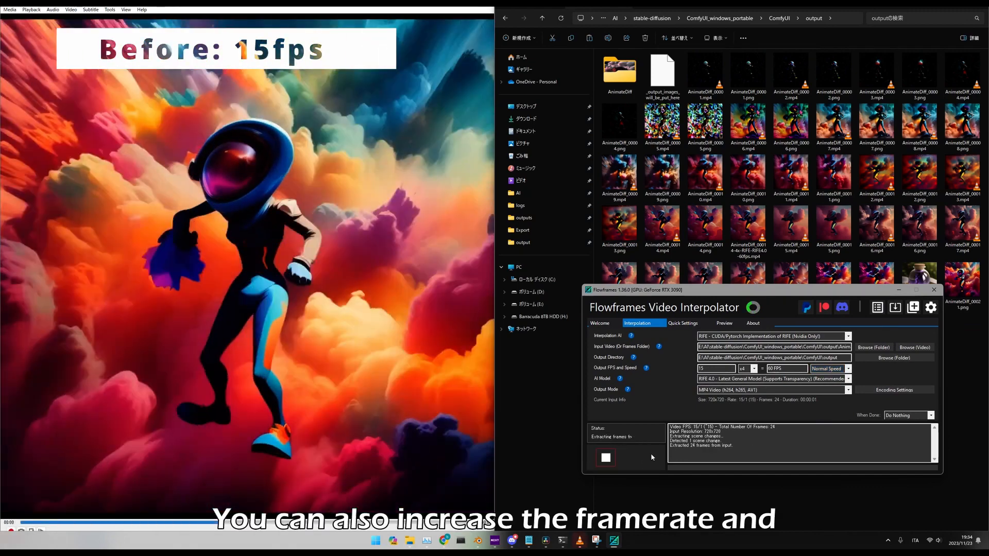